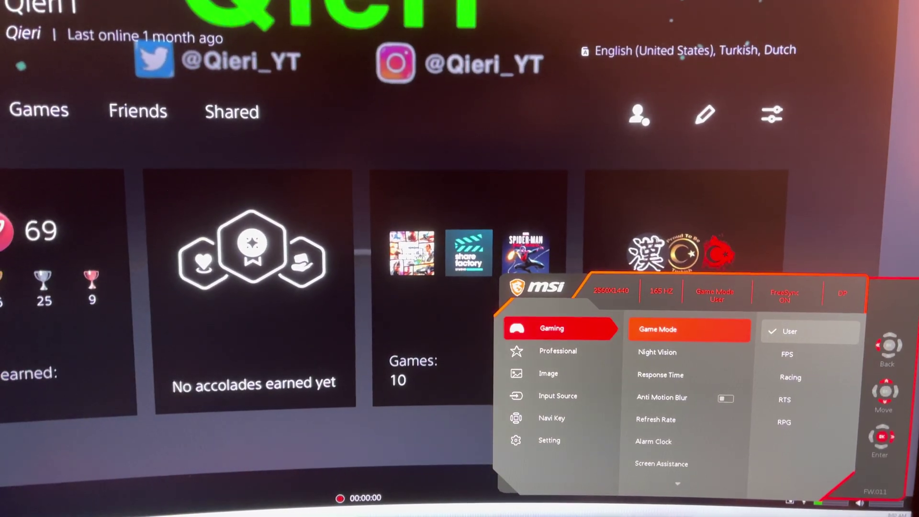
Step: Leave game mode options and go via Settings, past Screen and Video, to Saved Data and Game/App Settings
key(Left)
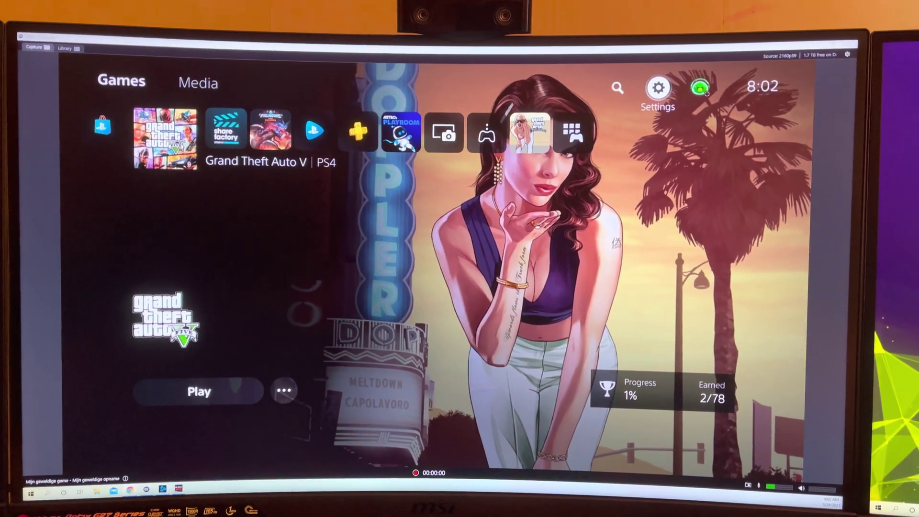
key(Return)
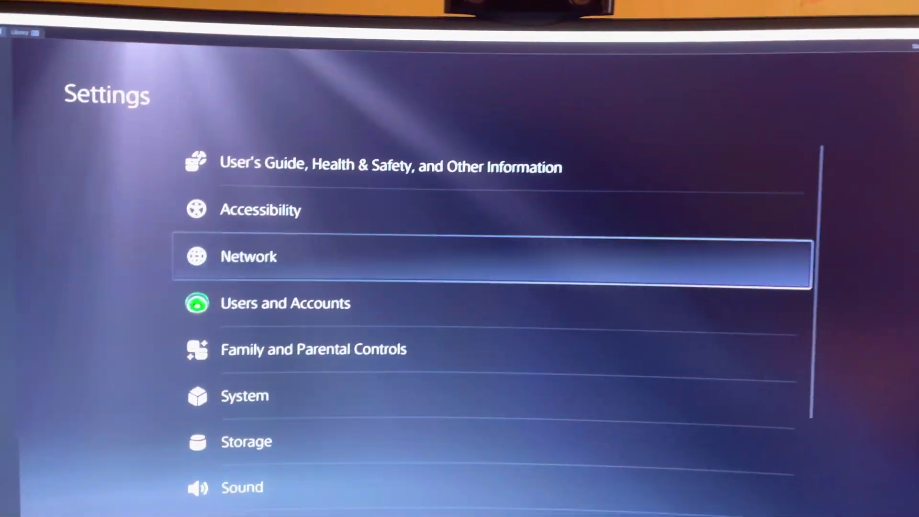
key(Down)
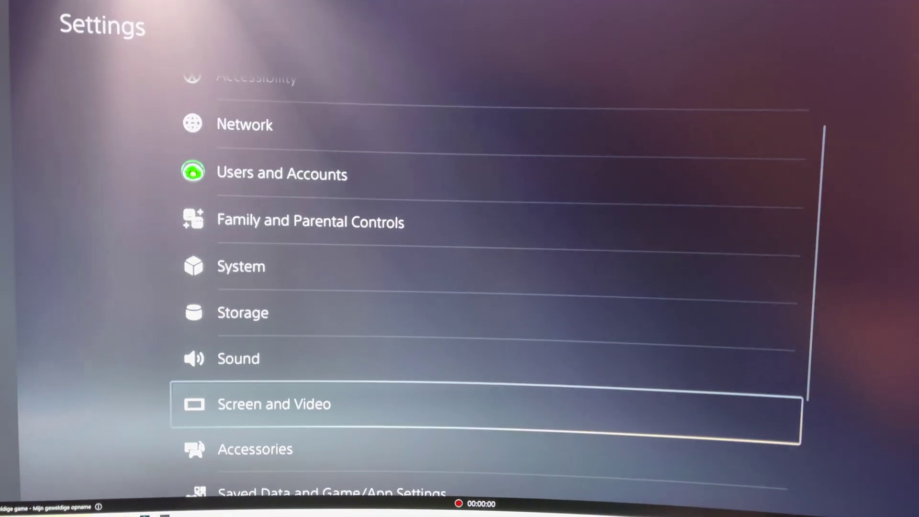
key(Return)
key(Escape)
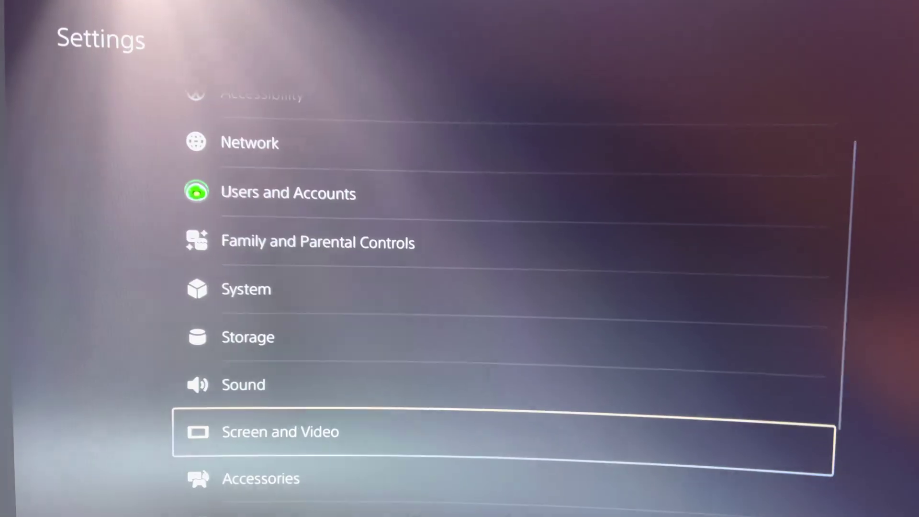
key(Down)
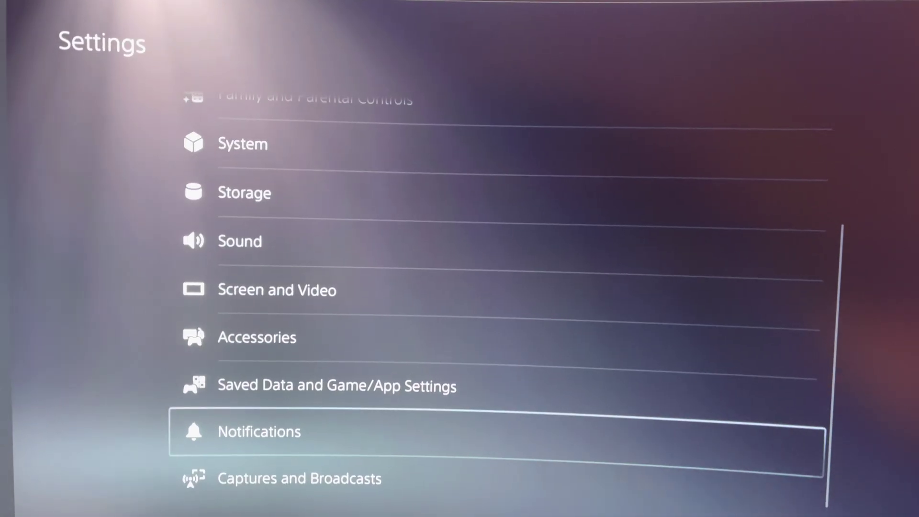
key(Down)
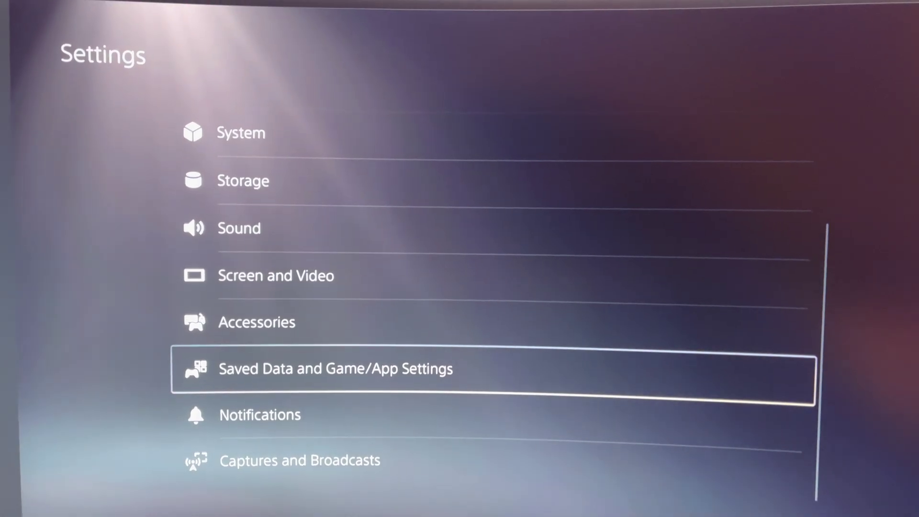
key(Return)
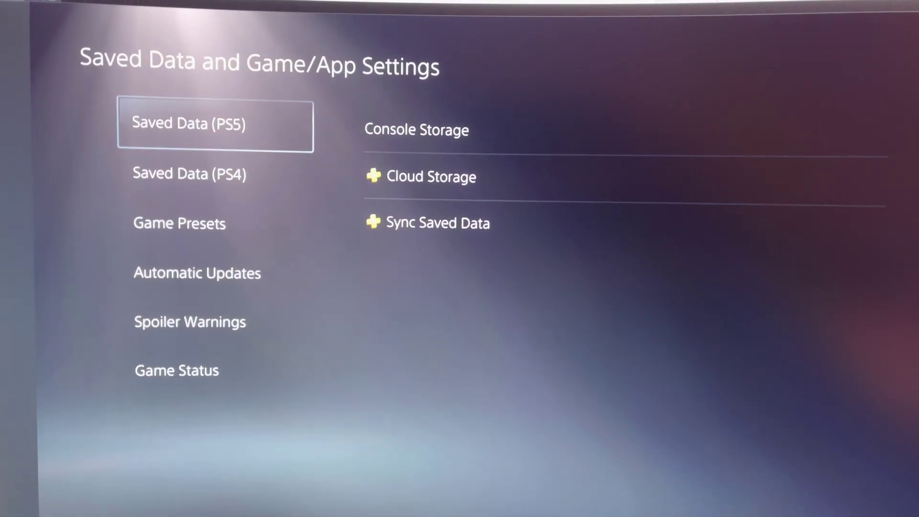
Step: Under Game Presets, open the dropdown for the Performance Mode or Resolution Mode preset
key(Down)
key(Down)
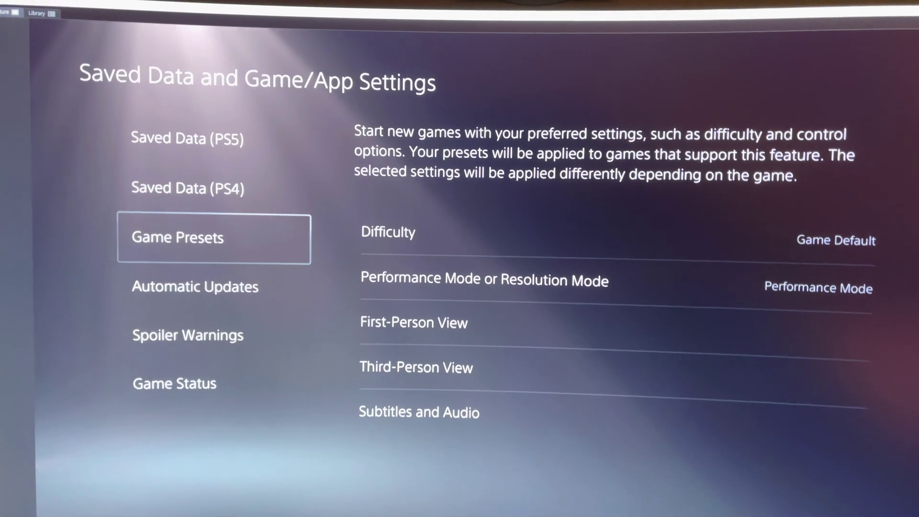
key(Right)
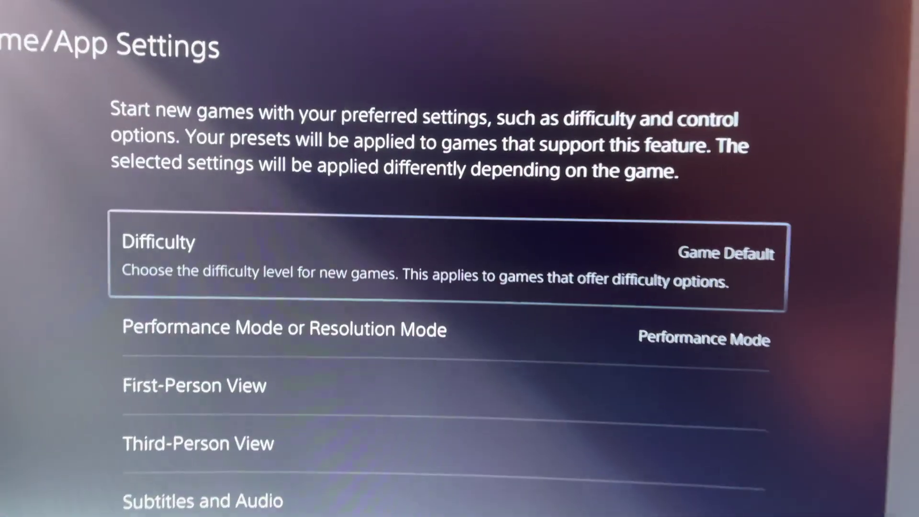
key(Down)
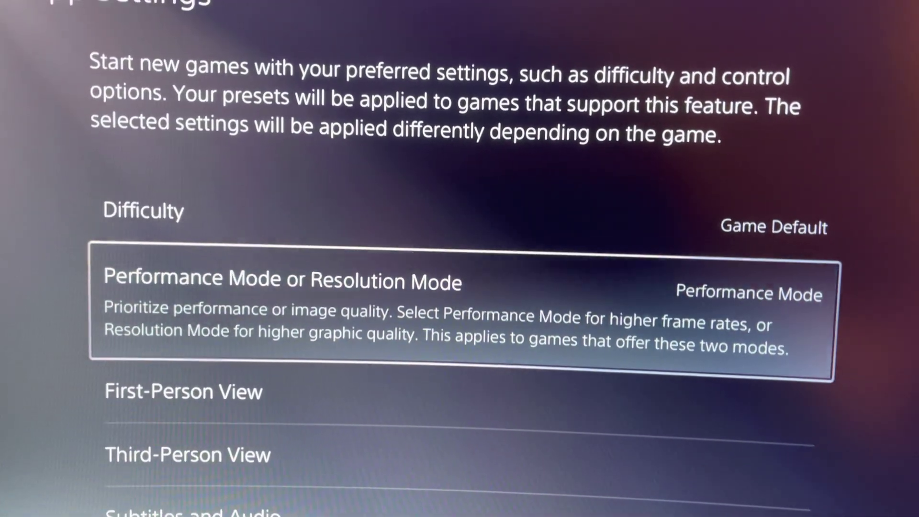
key(Return)
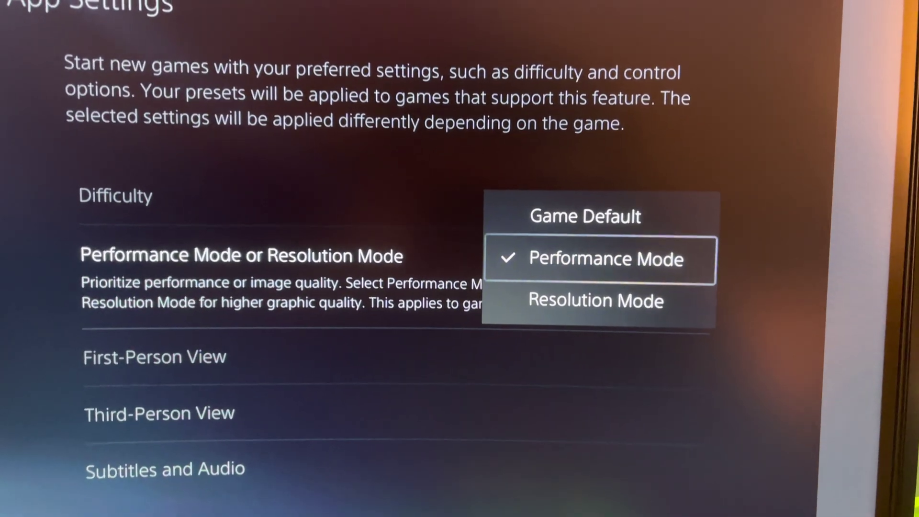
key(Down)
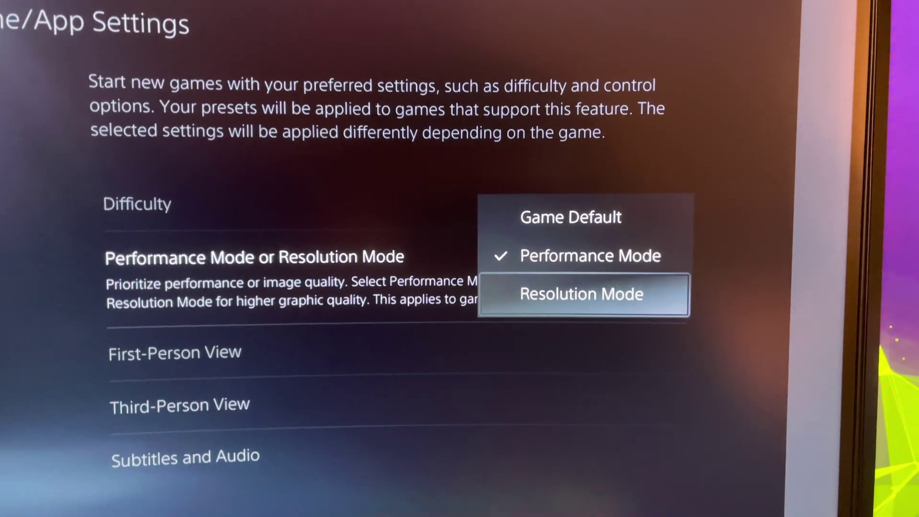
key(Up)
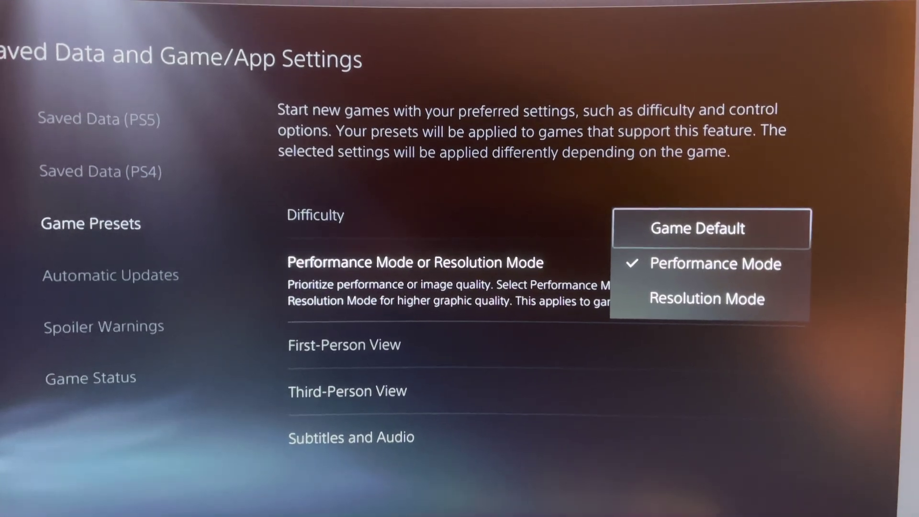
key(Down)
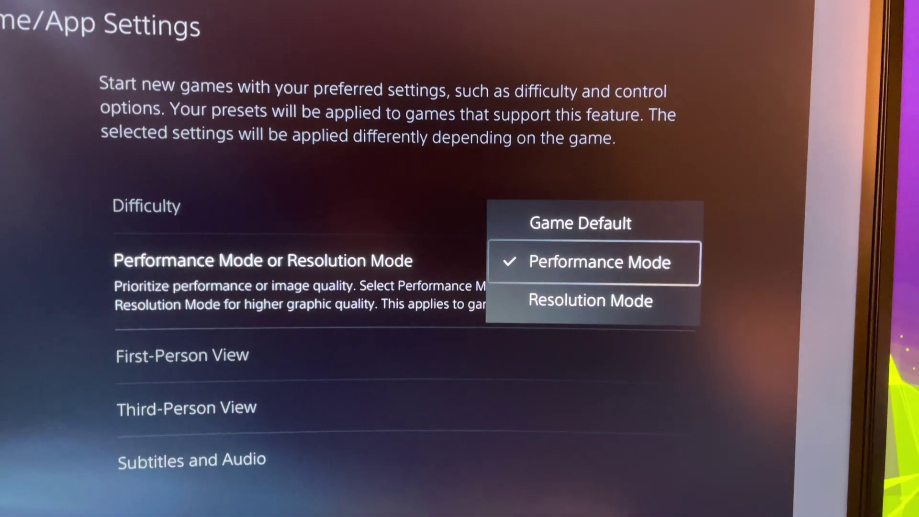
key(Up)
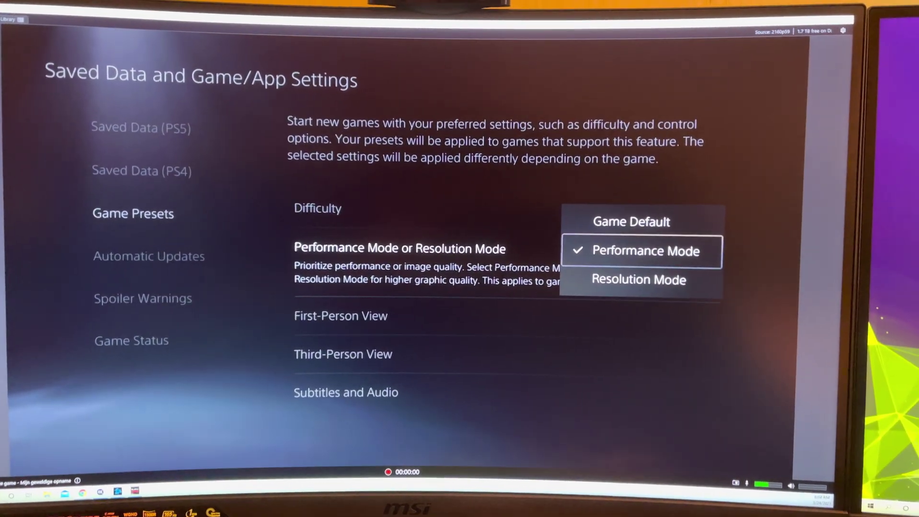
Step: Confirm Performance Mode as the preset and return to the Performance Mode or Resolution Mode row
key(Return)
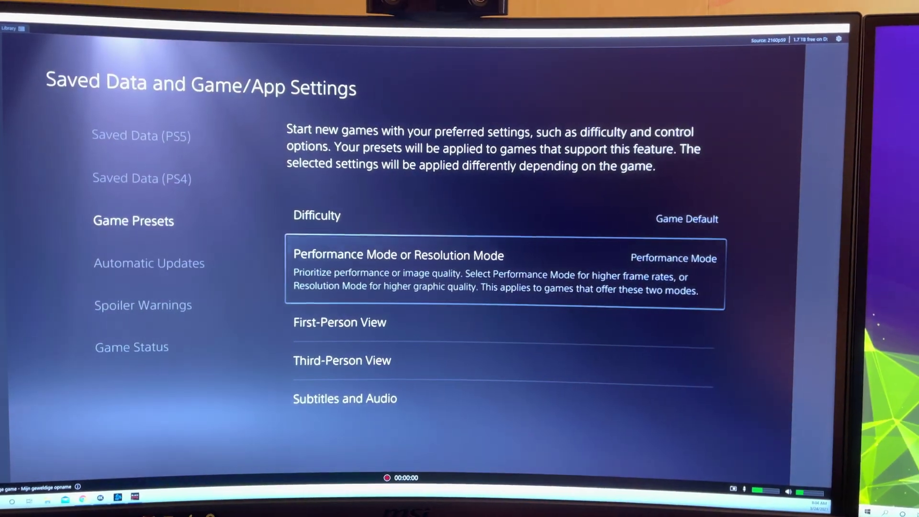
key(Left)
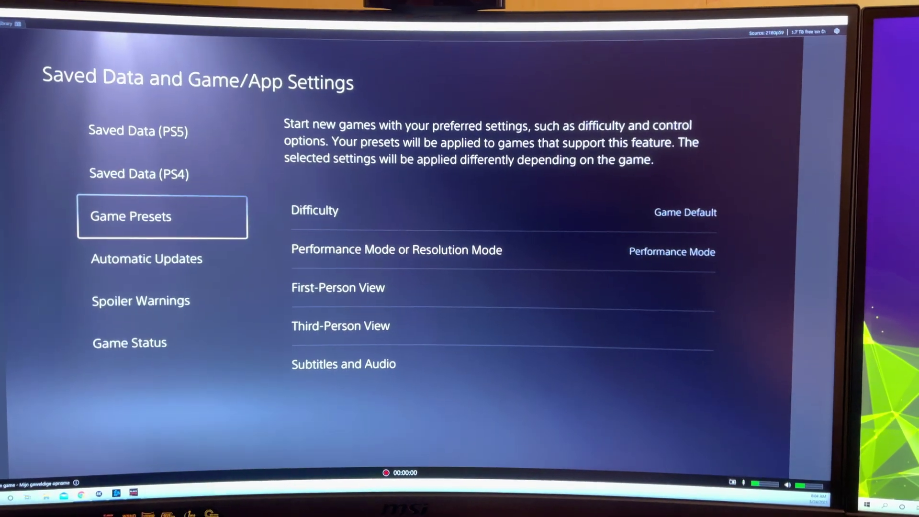
key(Right)
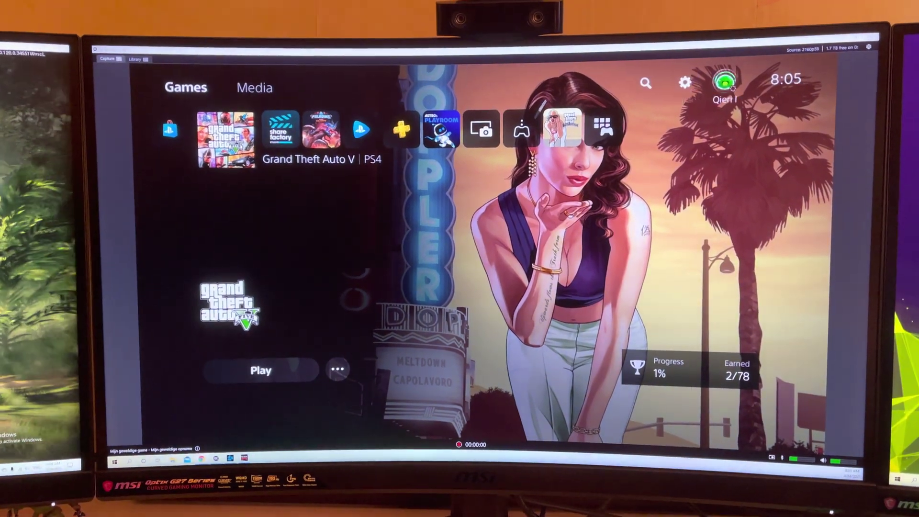
Step: Open the avatar's profile menu and choose Profile
key(Return)
key(Down)
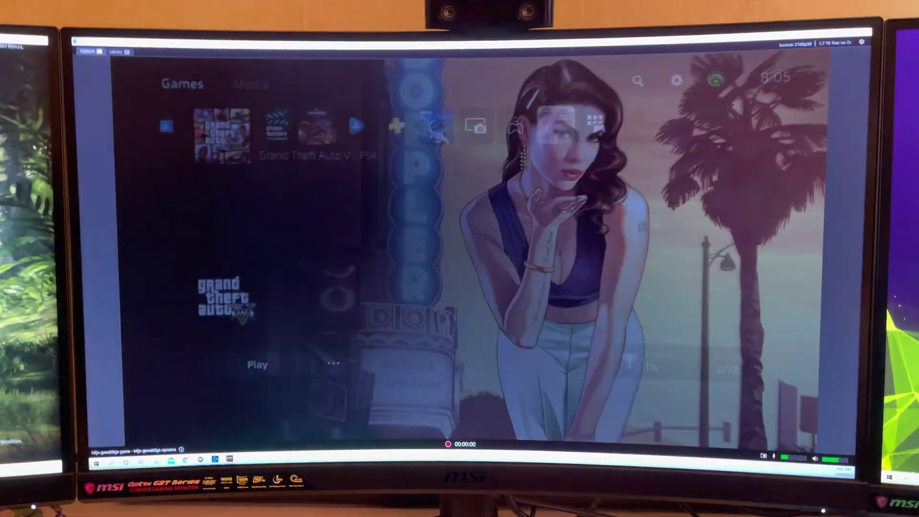